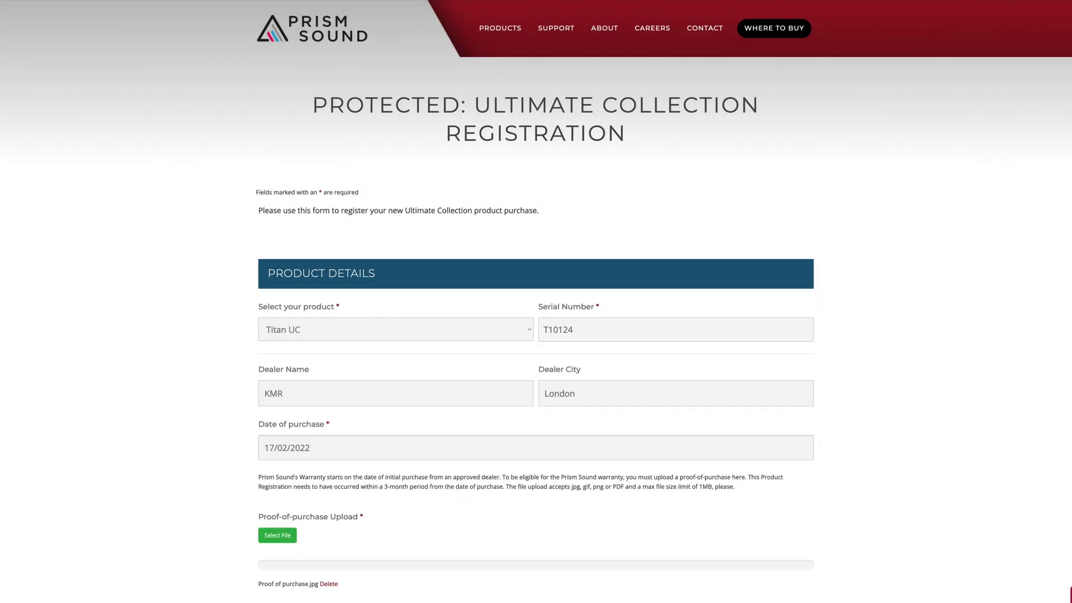
scroll(537, 335, down, 3)
scroll(536, 335, down, 3)
scroll(537, 335, down, 3)
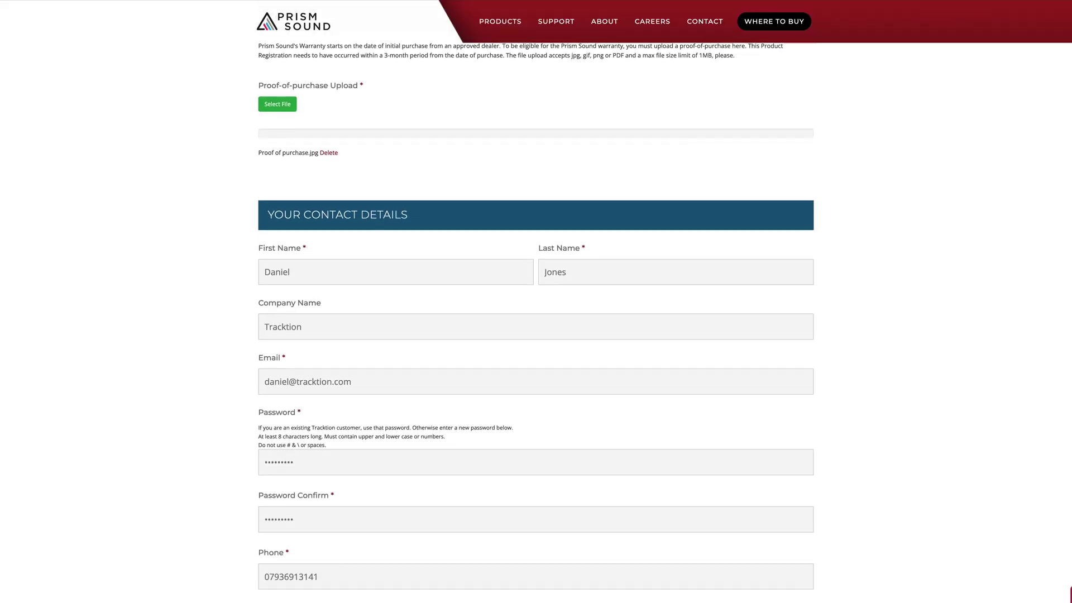
scroll(537, 335, down, 3)
scroll(537, 336, down, 3)
scroll(536, 335, down, 3)
scroll(536, 336, down, 3)
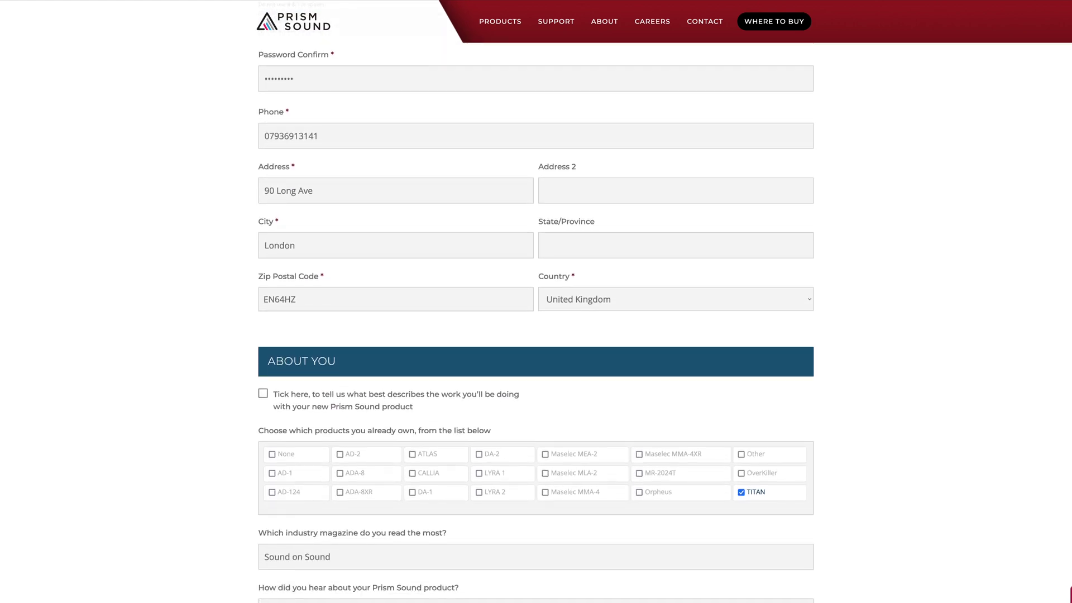
scroll(536, 336, down, 3)
scroll(537, 335, down, 3)
scroll(536, 335, down, 2)
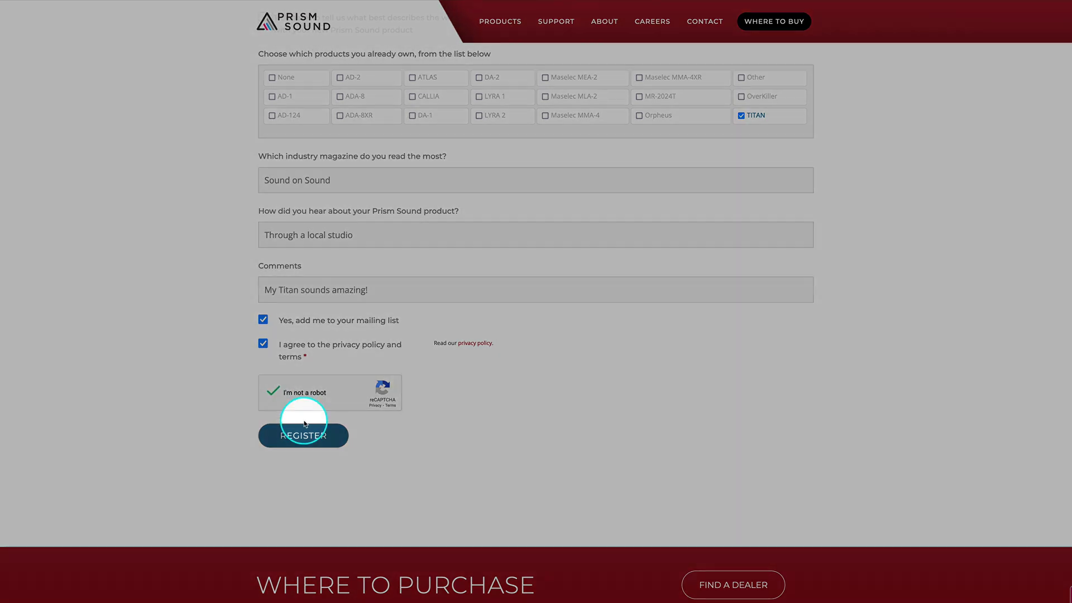
Step: Submit the completed Titan UC Ultimate Collection registration form
click(303, 436)
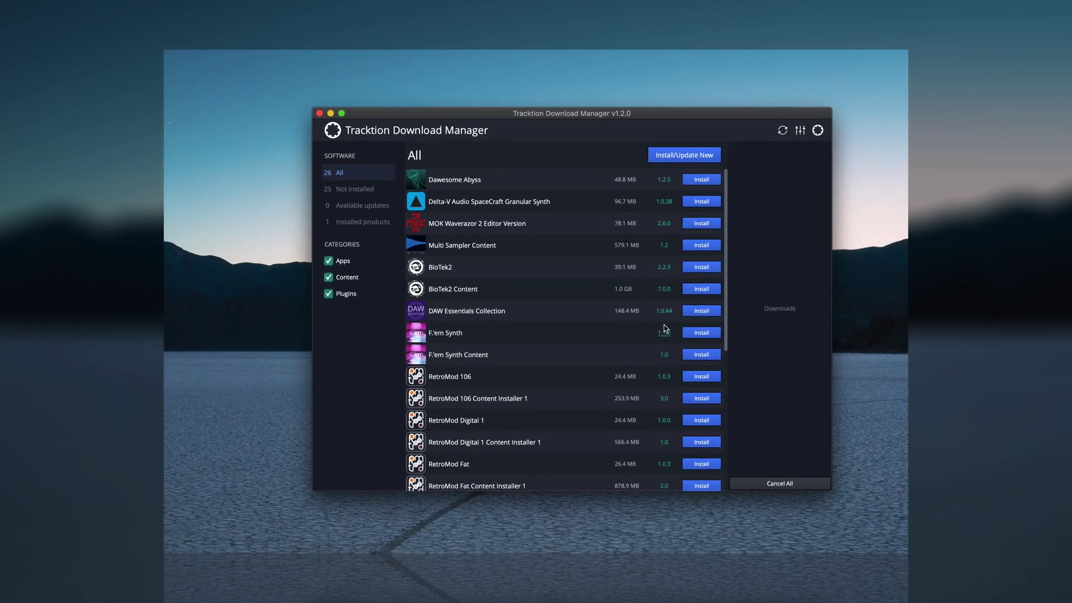
scroll(754, 260, down, 1)
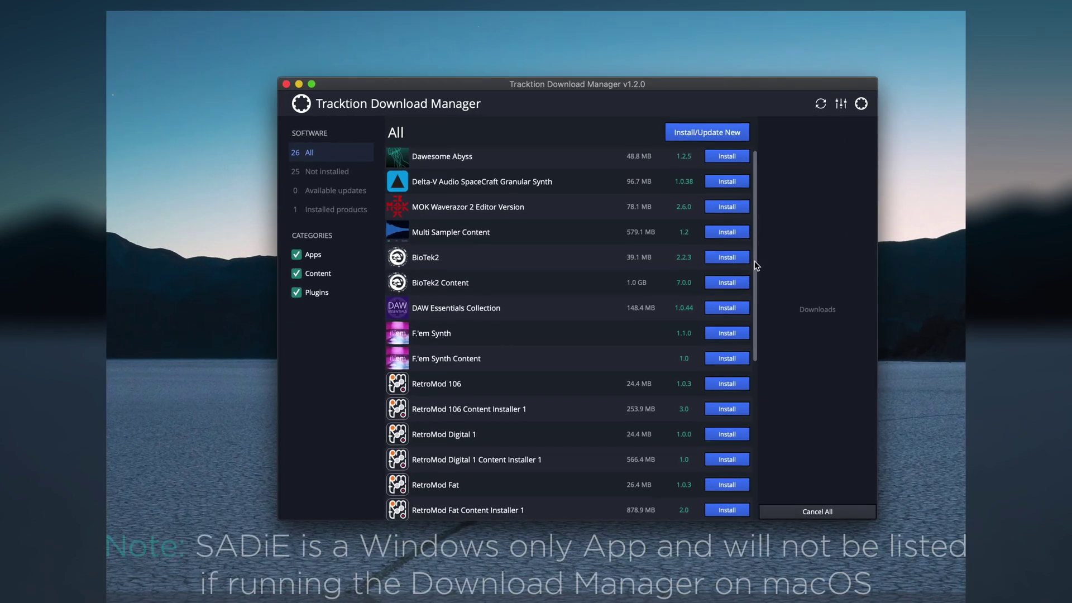
drag(754, 275, 743, 433)
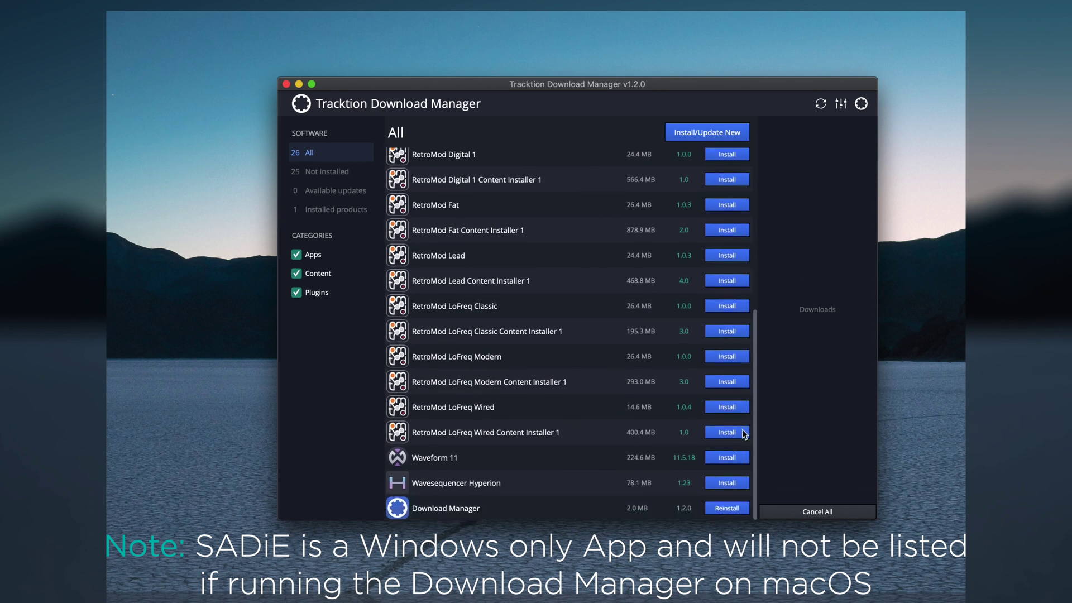
drag(744, 430, 741, 250)
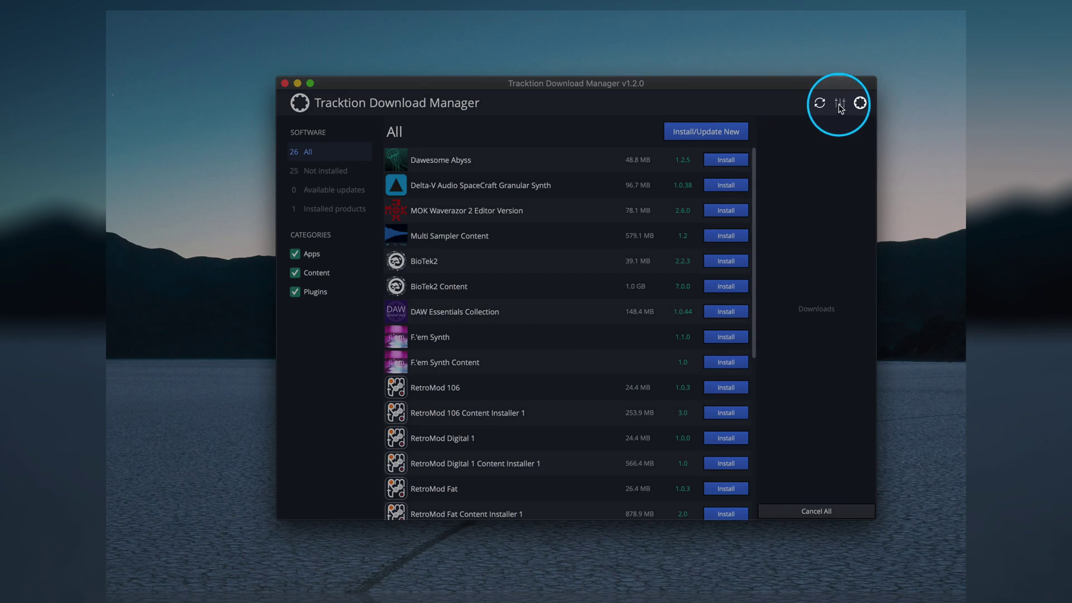
click(835, 113)
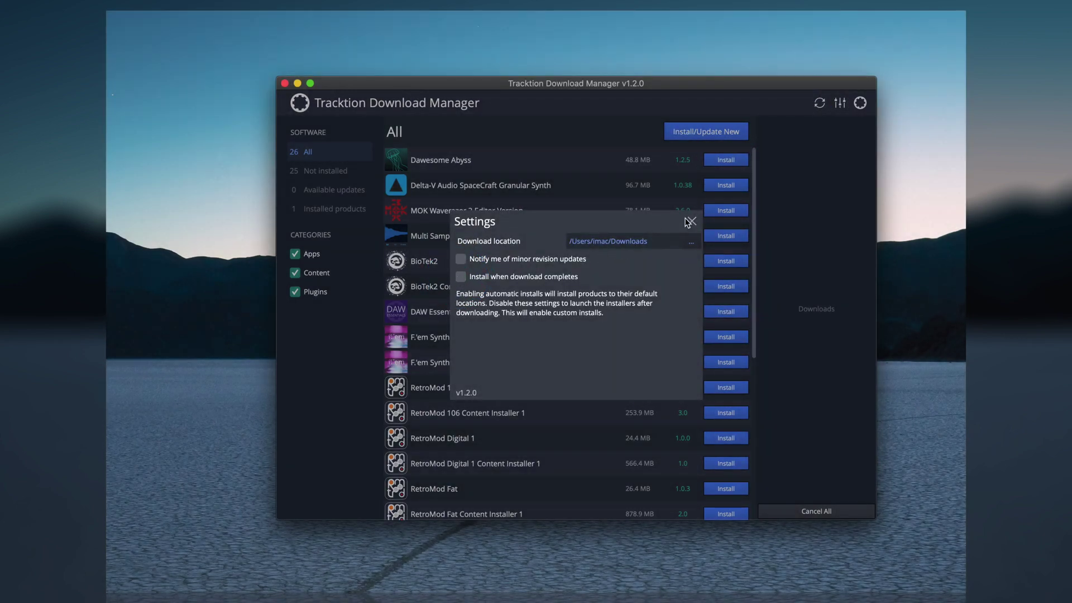
click(691, 222)
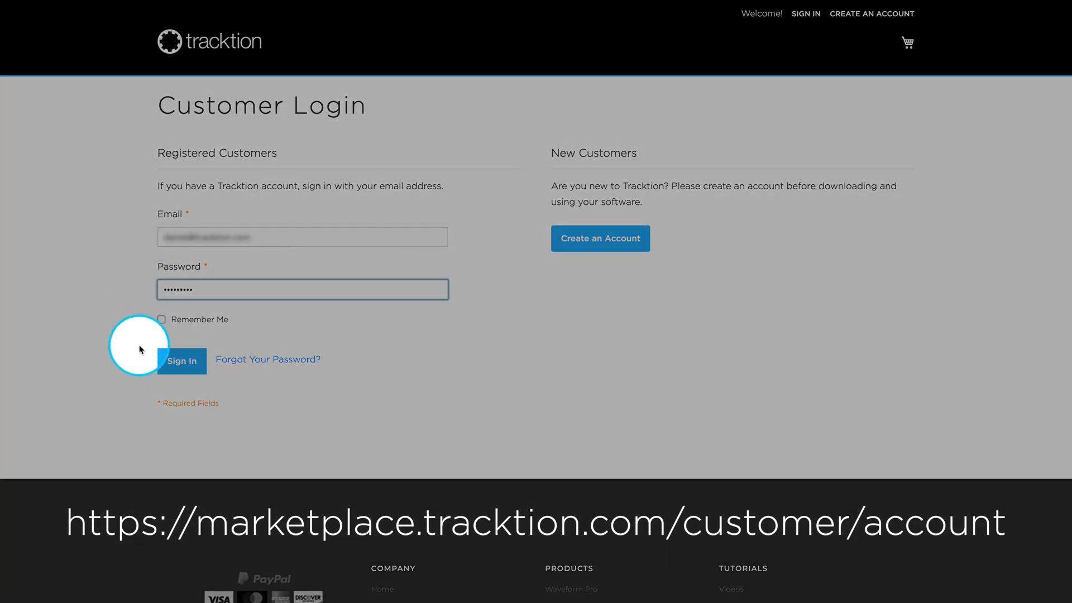
Step: Sign in to Tracktion Marketplace and list the Individual Installers under My Downloads
click(190, 371)
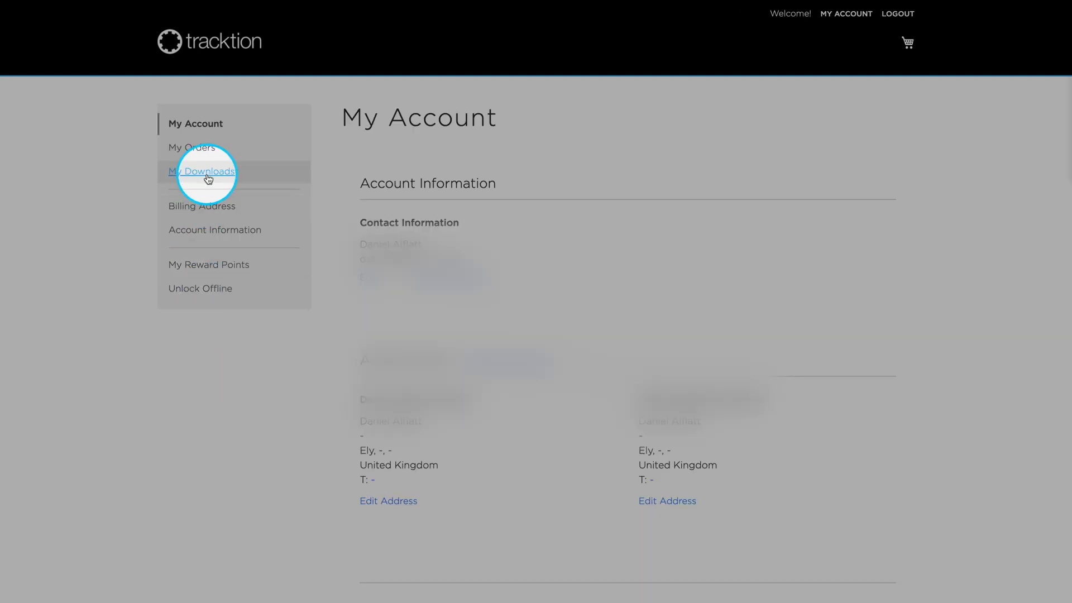
click(199, 176)
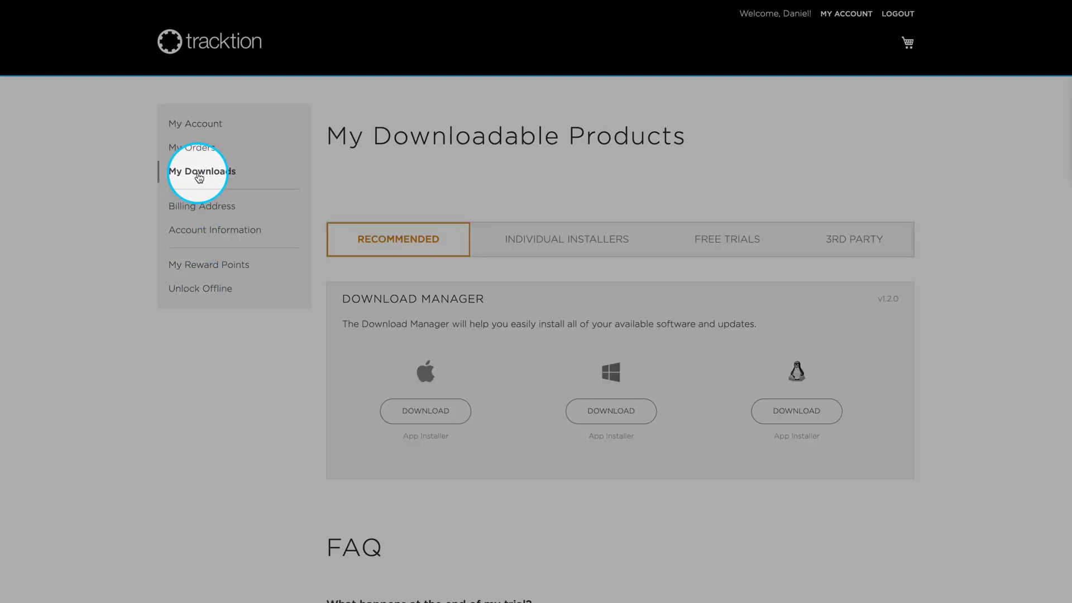
click(550, 244)
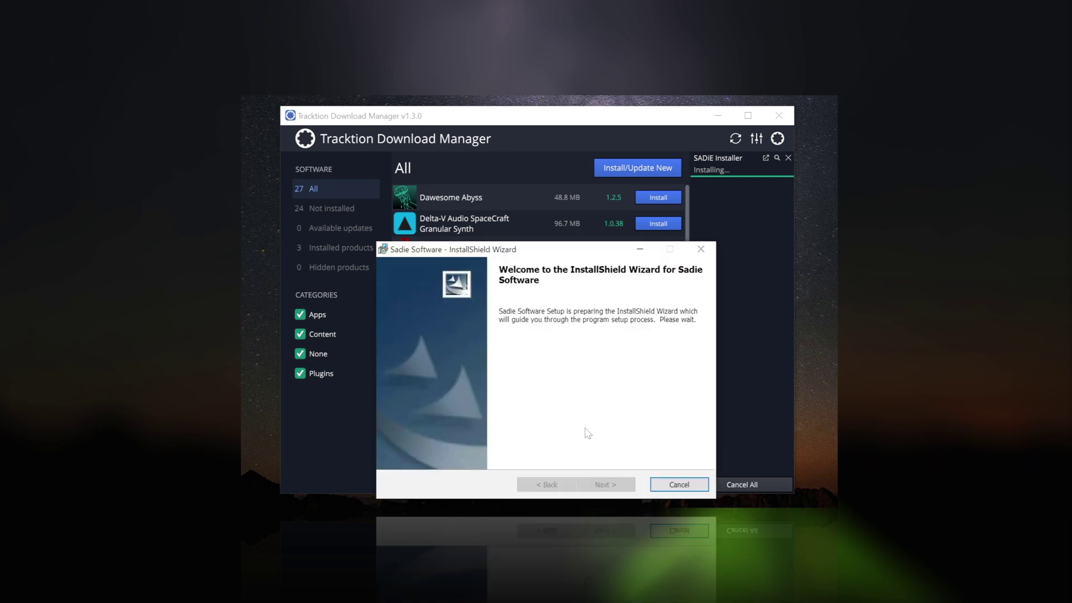
Step: Install SADiE Software into C:\Program Files\SADiE\ and choose to restart later
click(605, 484)
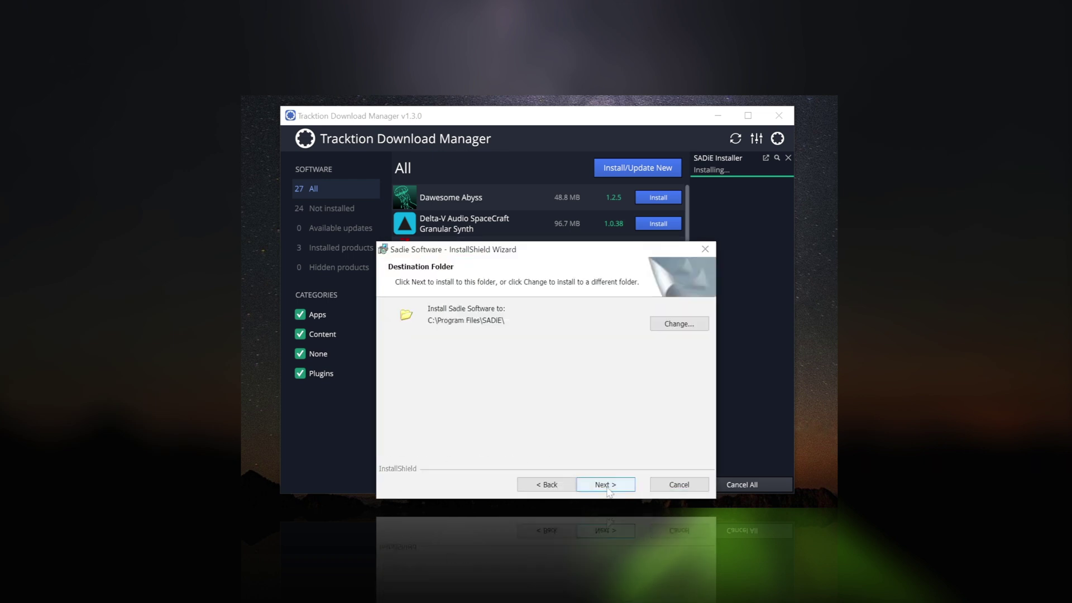
click(605, 484)
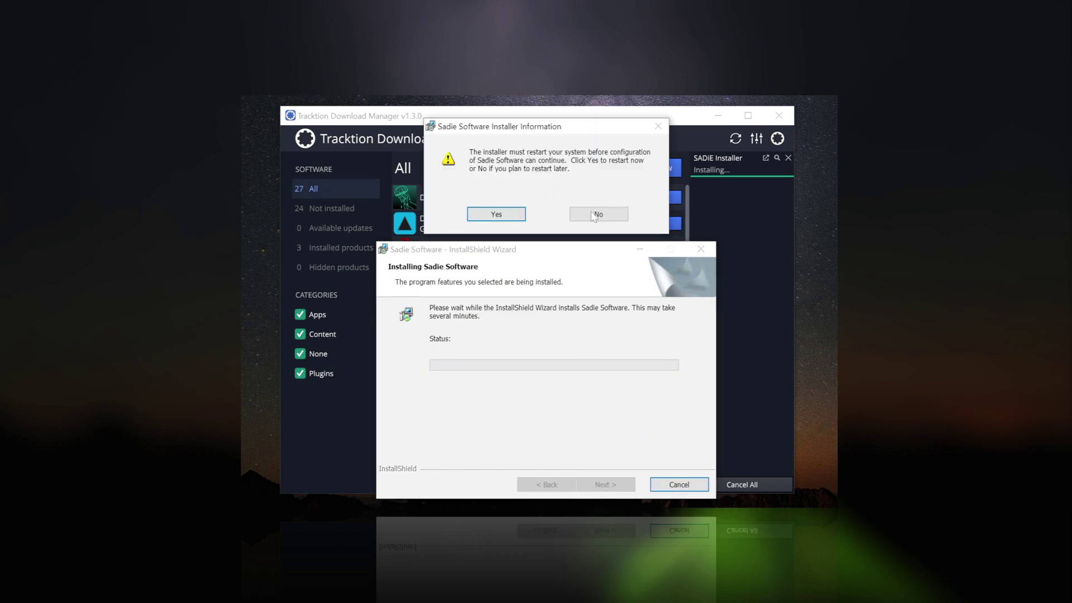
click(595, 216)
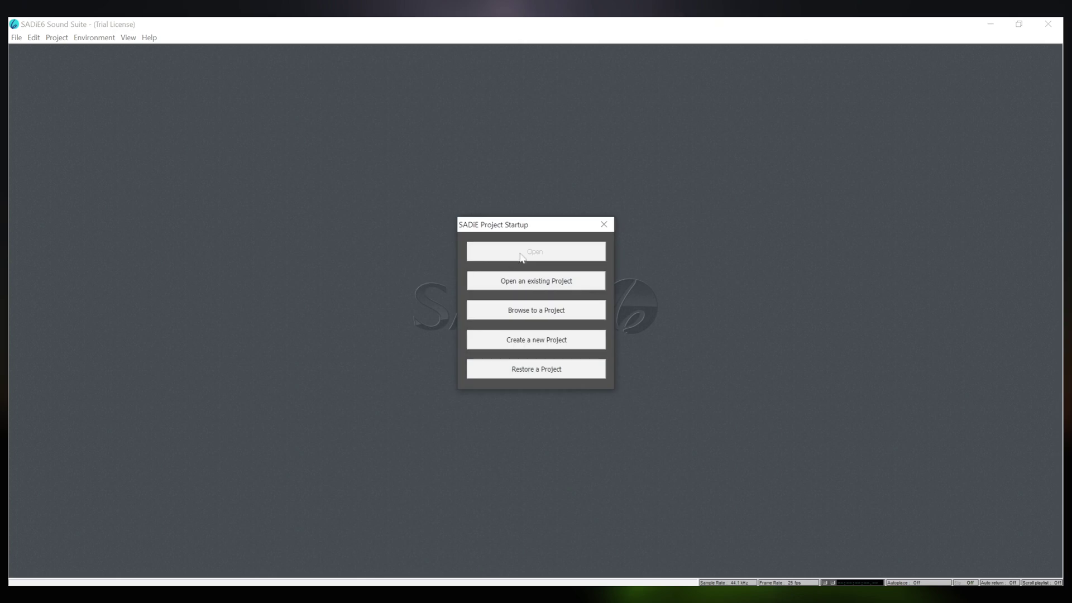
Step: Dismiss the startup options, maximize SADiE, and open Manage Licences and Options
click(604, 224)
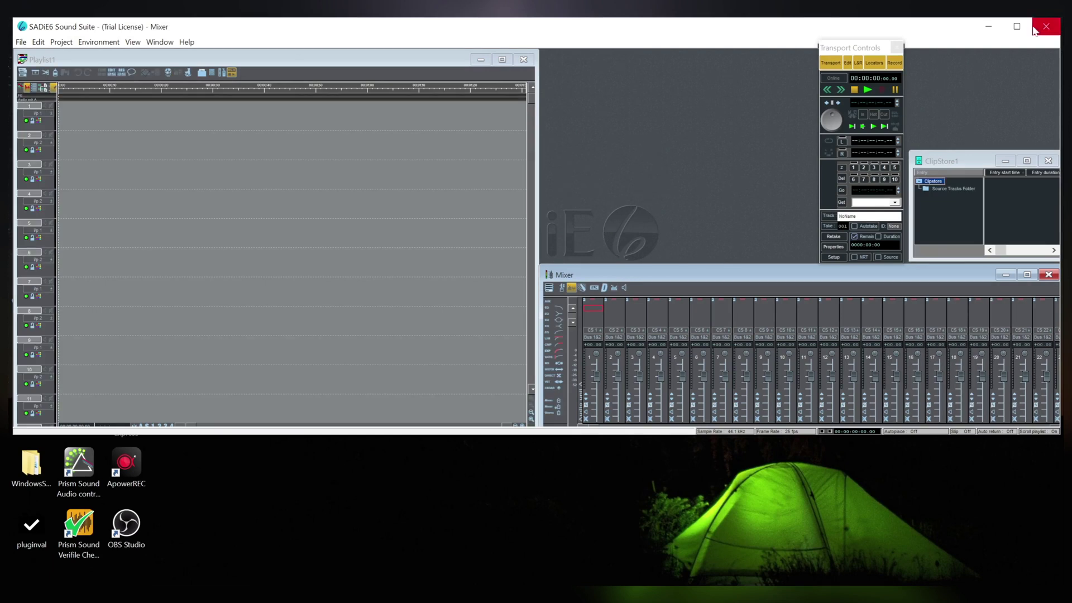
click(1017, 26)
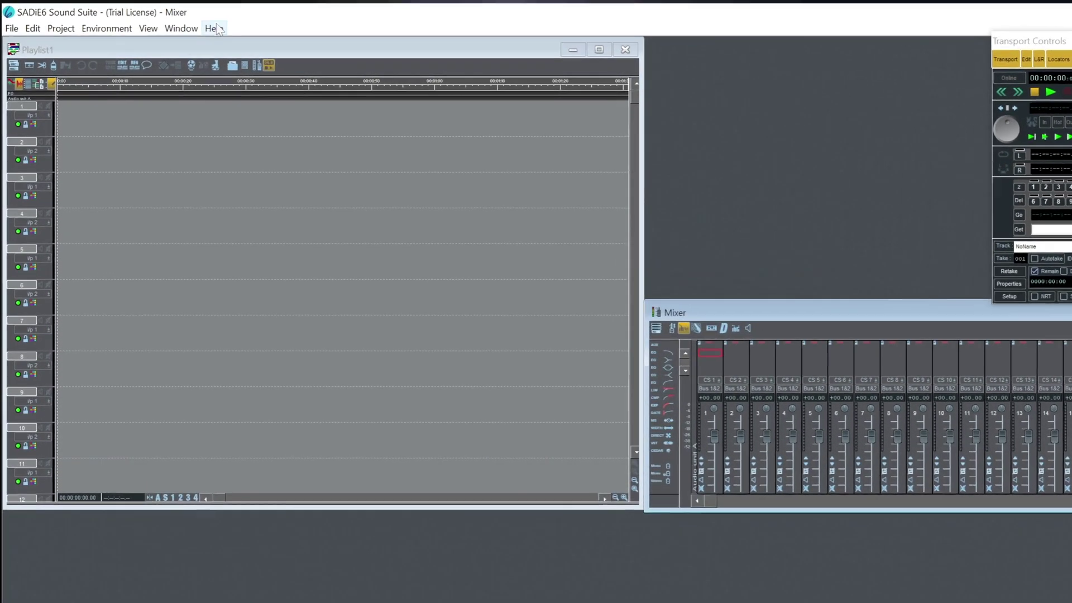
click(213, 28)
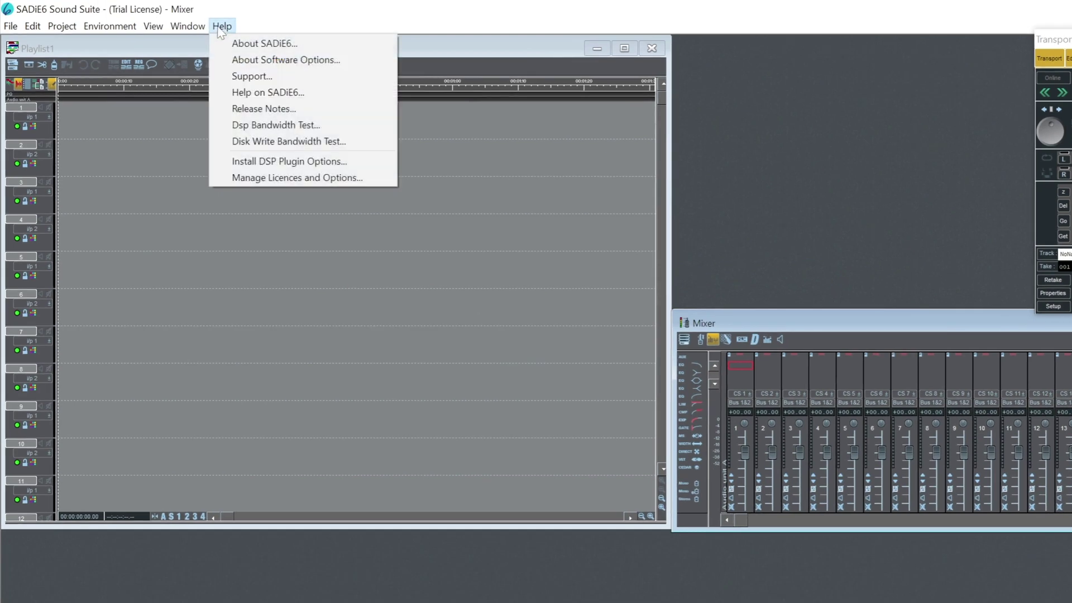
click(278, 180)
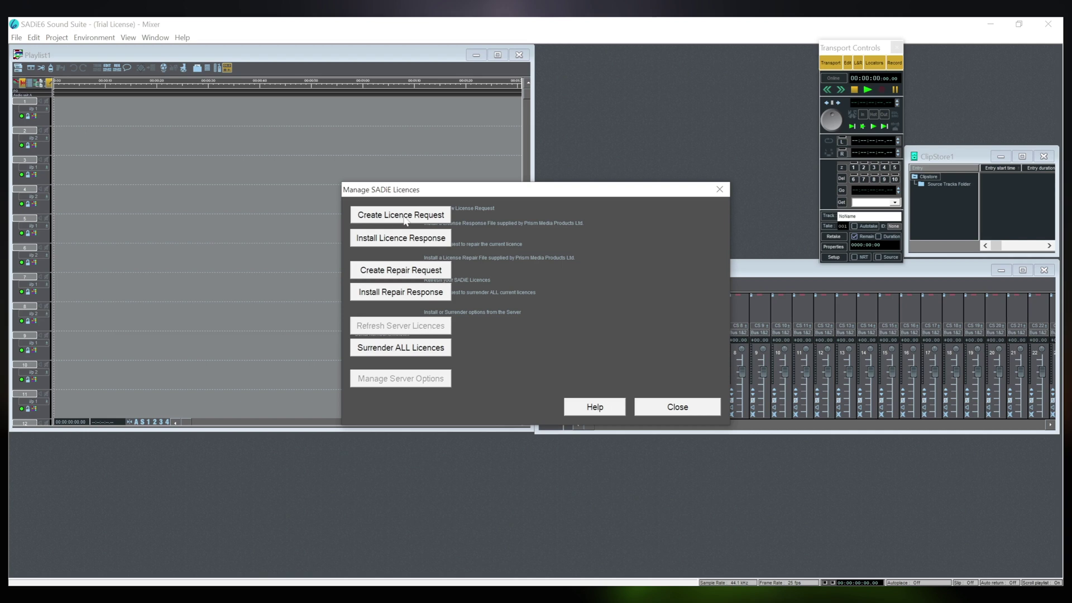
click(373, 220)
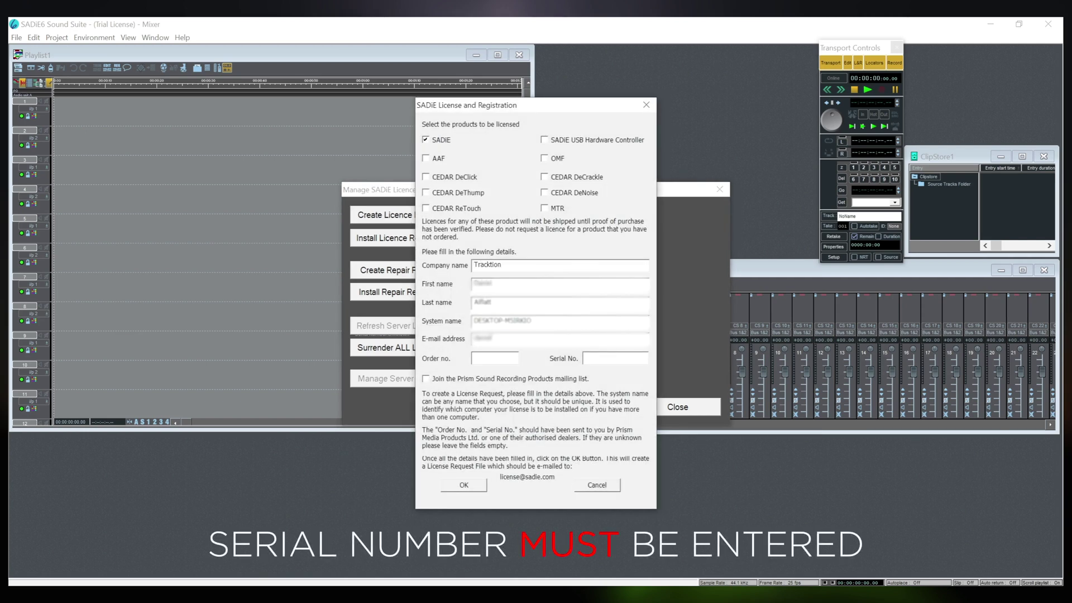
key(Tab)
click(426, 378)
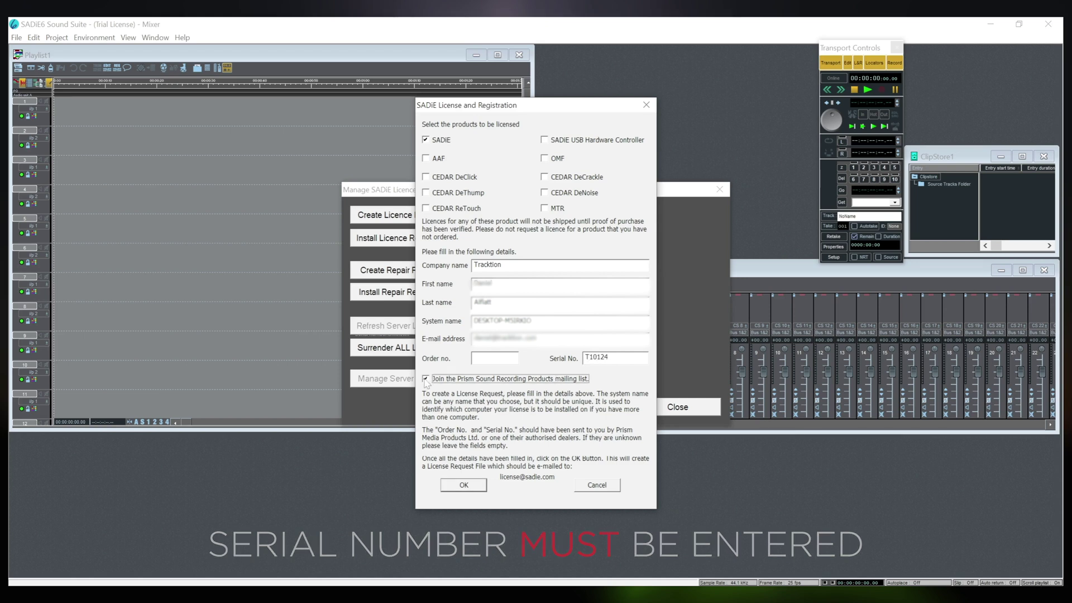
click(463, 485)
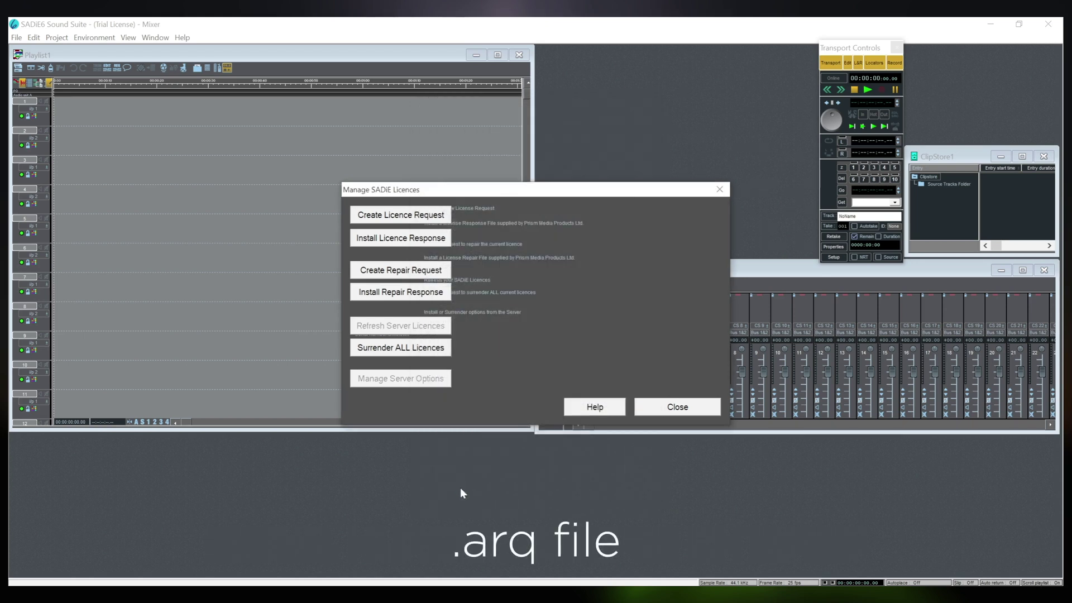
click(731, 406)
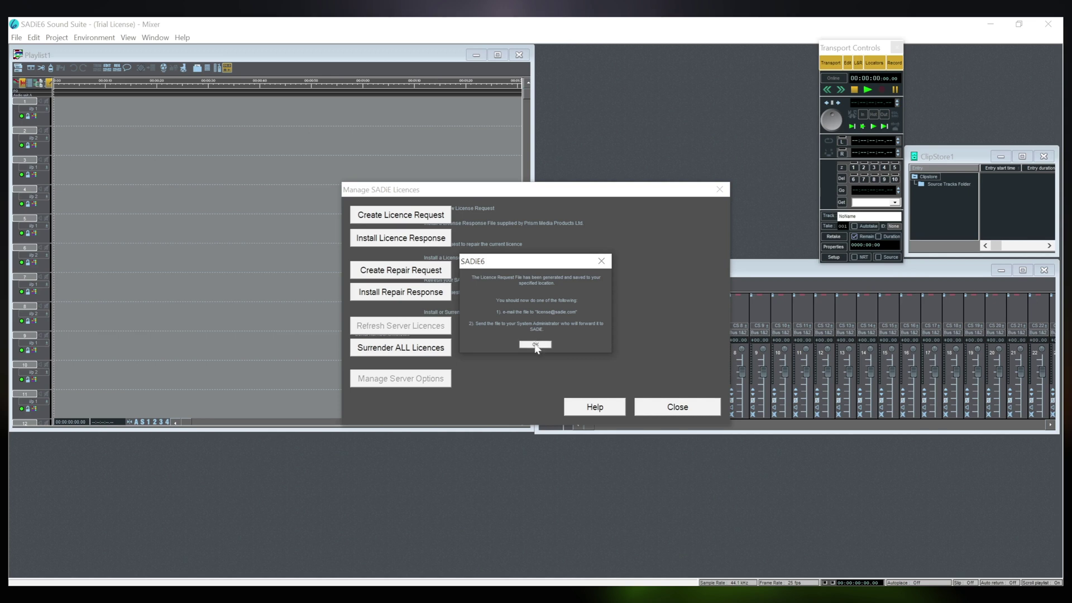
click(537, 347)
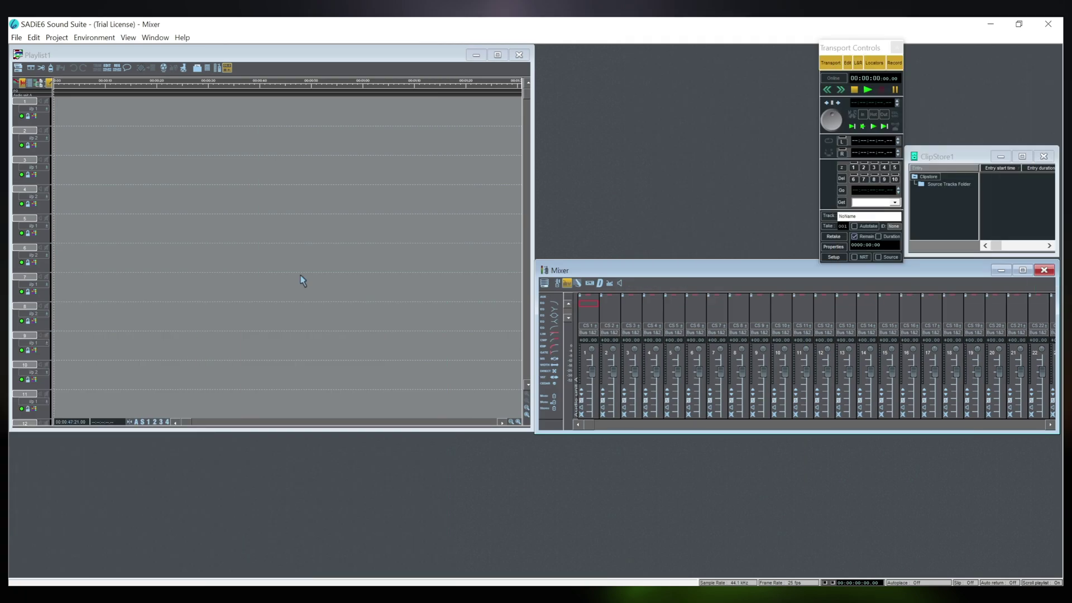
Step: Install the .arp licence response file from Downloads and acknowledge the success message
click(182, 38)
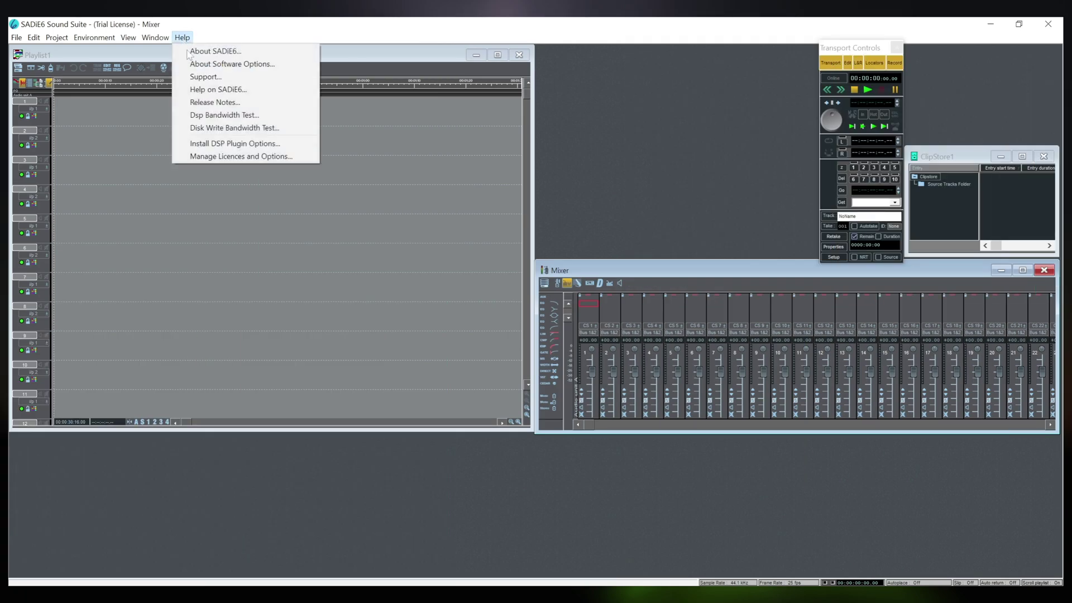
click(240, 156)
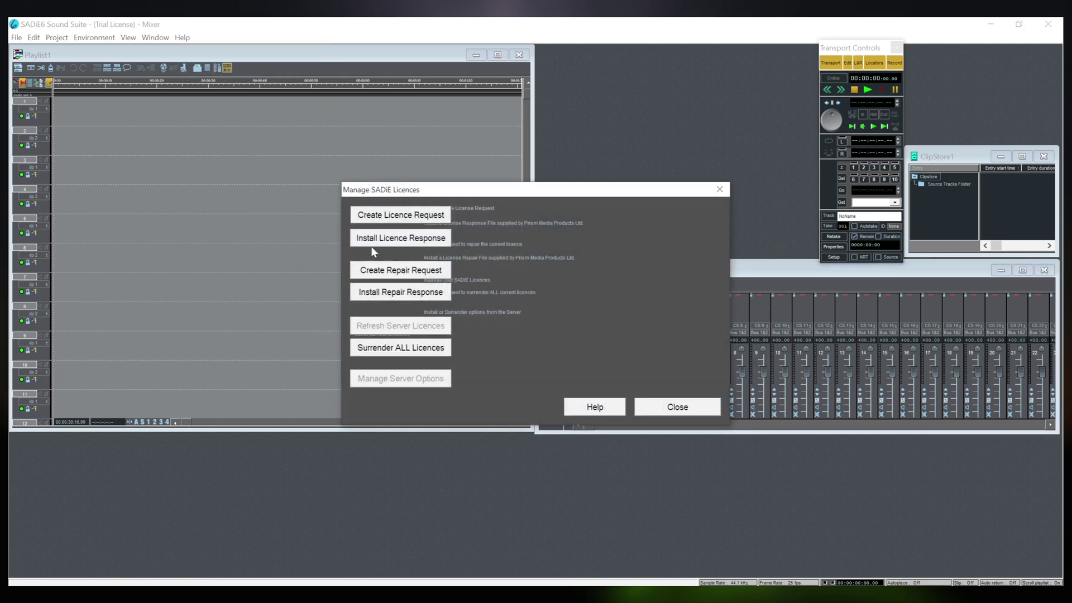
click(400, 238)
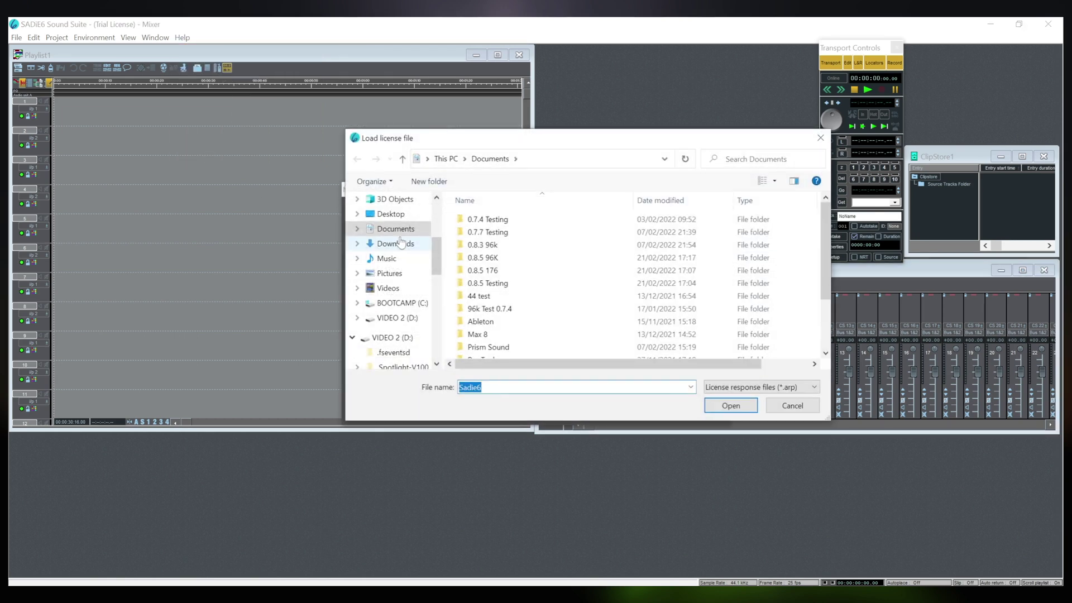
click(396, 242)
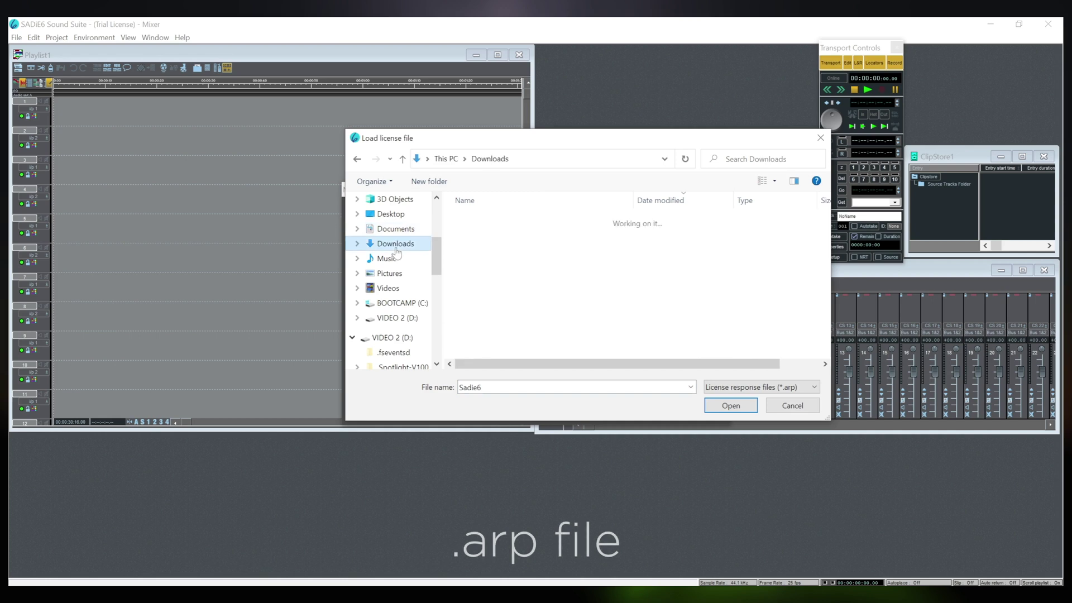
click(536, 237)
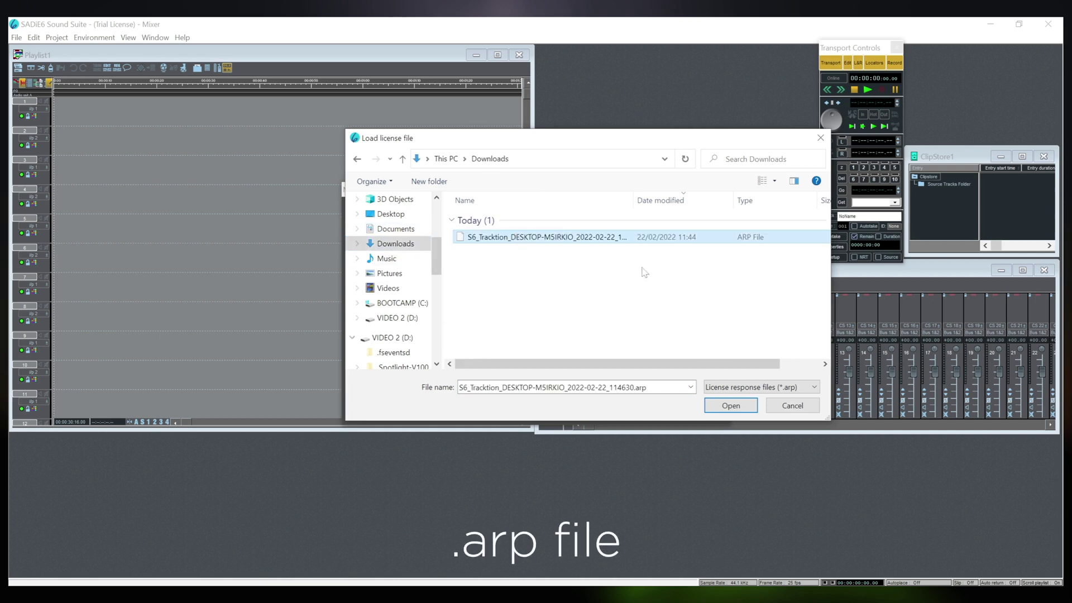
click(731, 405)
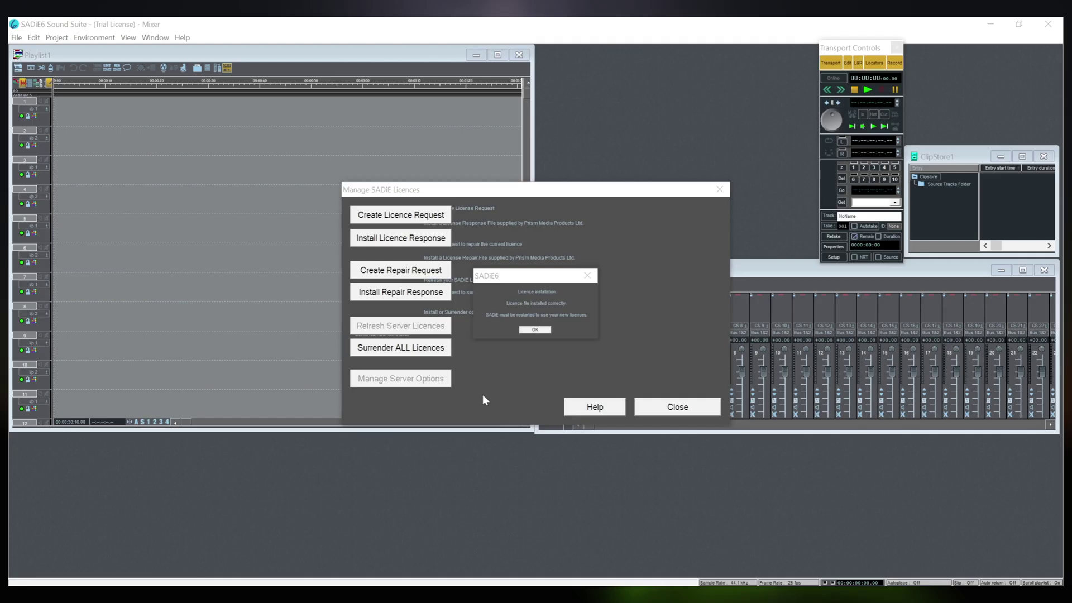
click(534, 335)
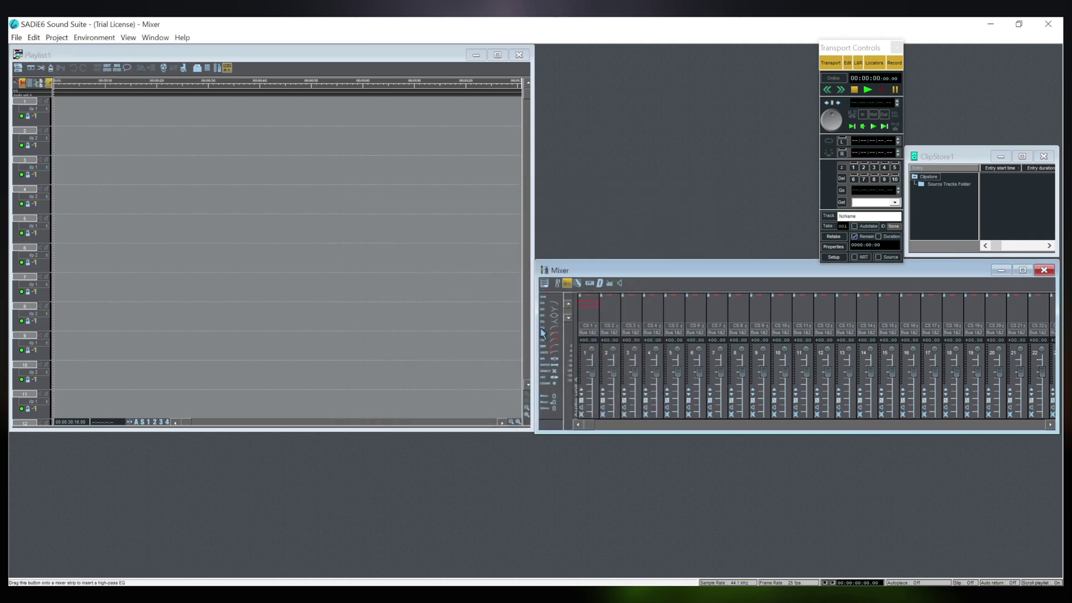